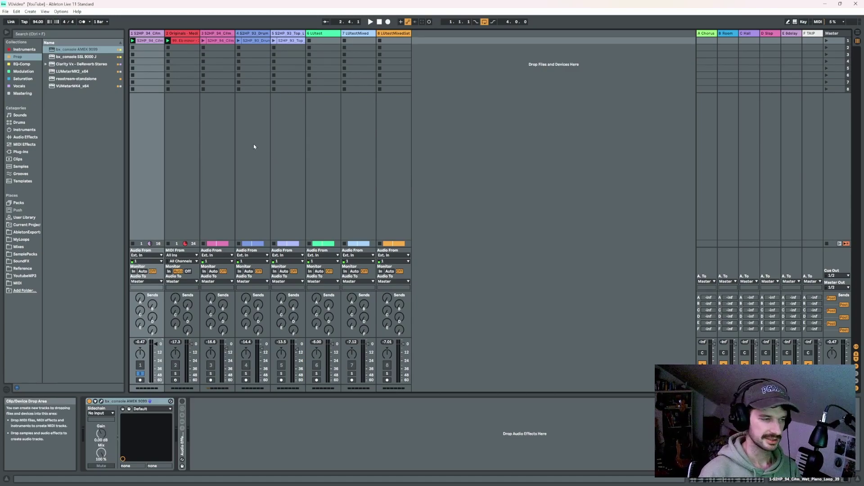
Step: Audition the piano loop and try the compressor threshold on its bx_console AMEK 9099 at the ungained input level
{"action": "key", "text": "space"}
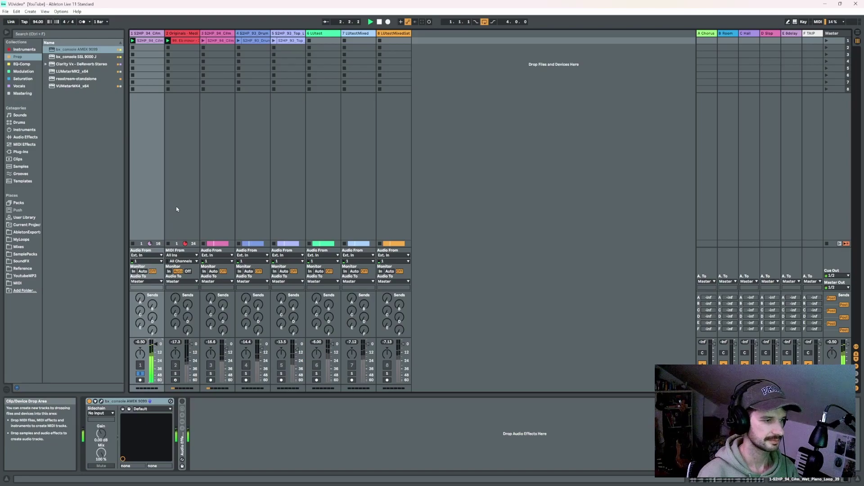
{"action": "key", "text": "space"}
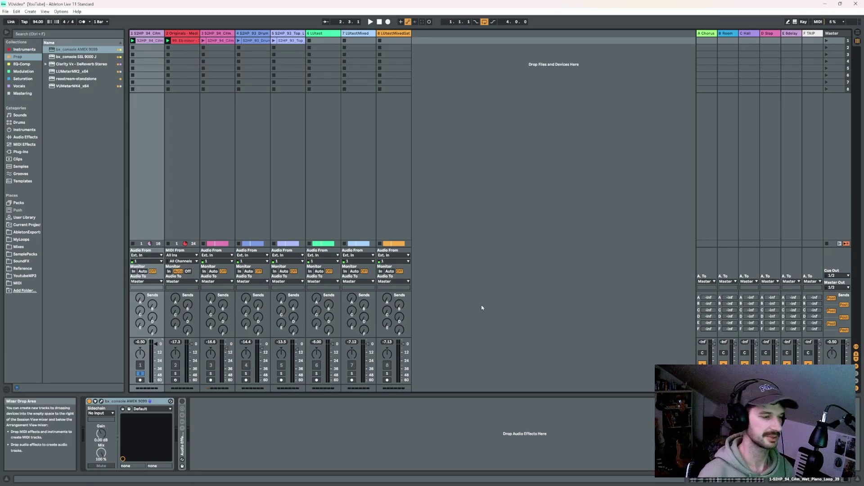
{"action": "left_click", "coordinate": [102, 401]}
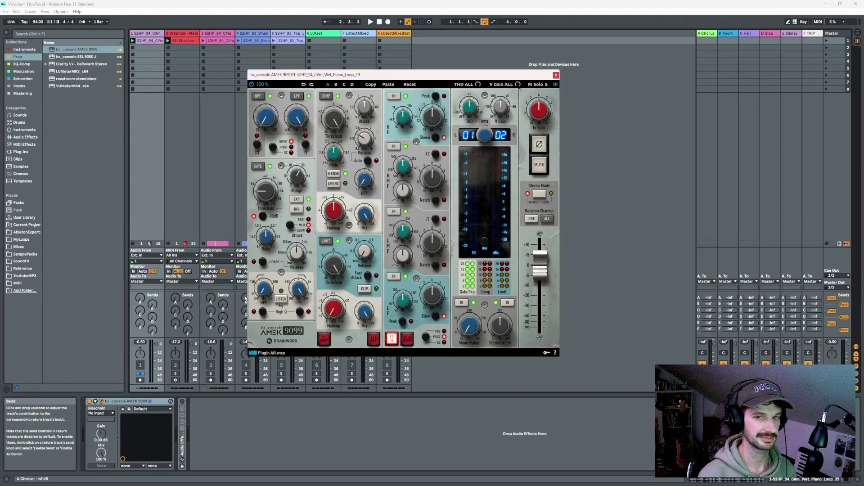
{"action": "key", "text": "space"}
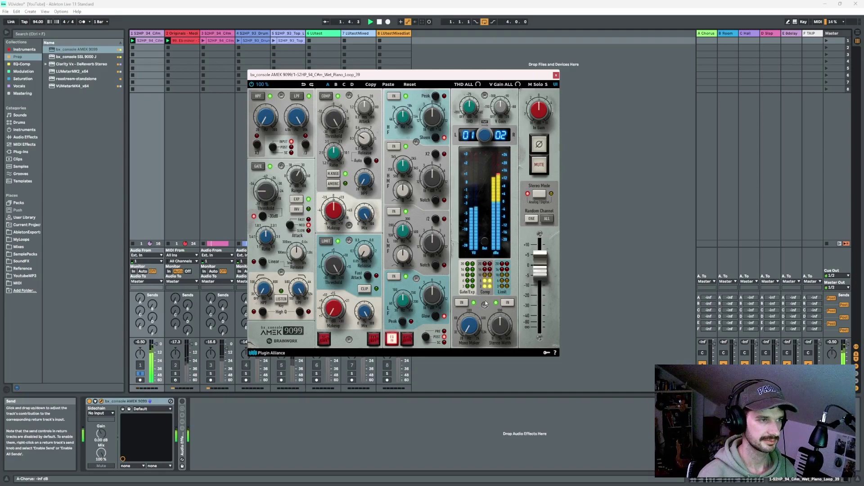
{"action": "key", "text": "space"}
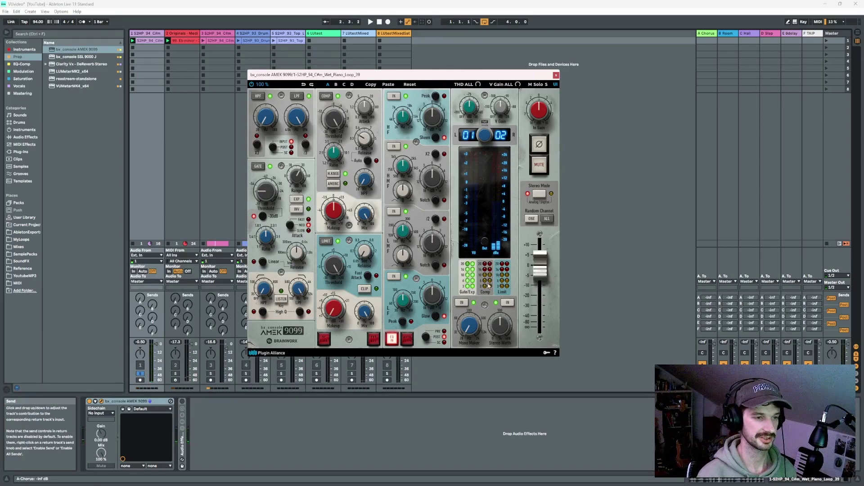
{"action": "left_click_drag", "start_coordinate": [335, 119], "coordinate": [338, 108]}
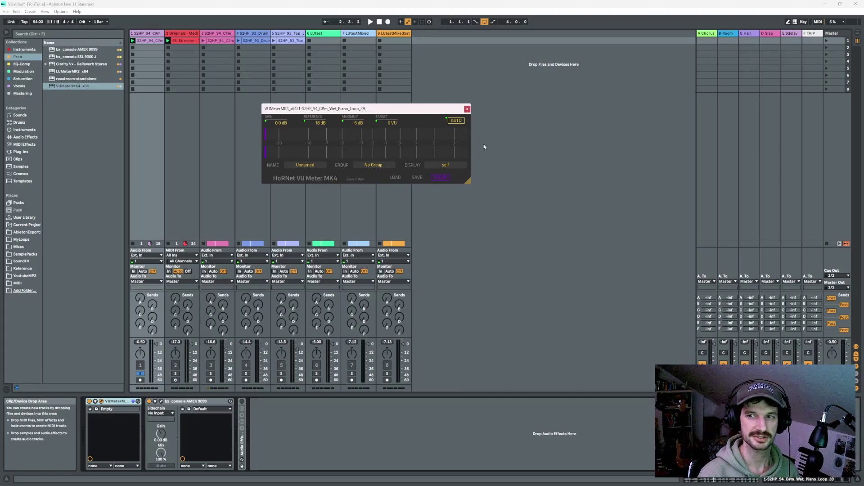
Step: Set the piano loop's gain with HoRNet VU Meter MK4's auto gain during playback, with automatic adjustment switched off at the end
{"action": "left_click", "coordinate": [457, 122]}
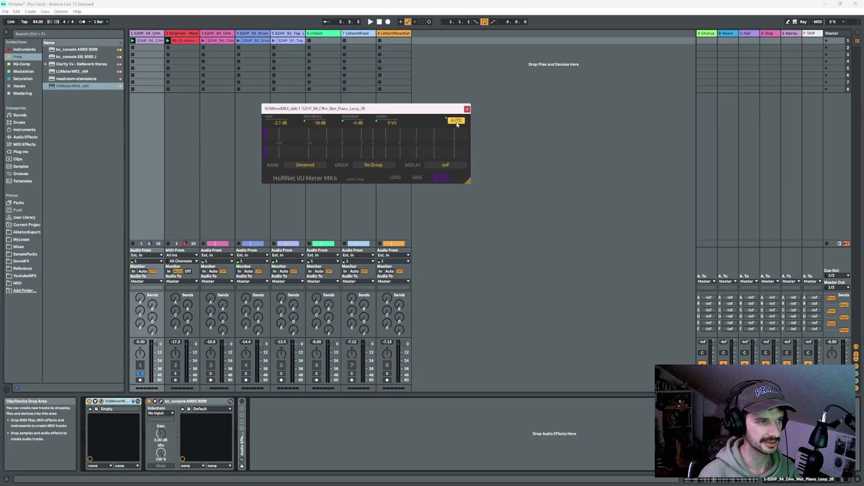
{"action": "key", "text": "space"}
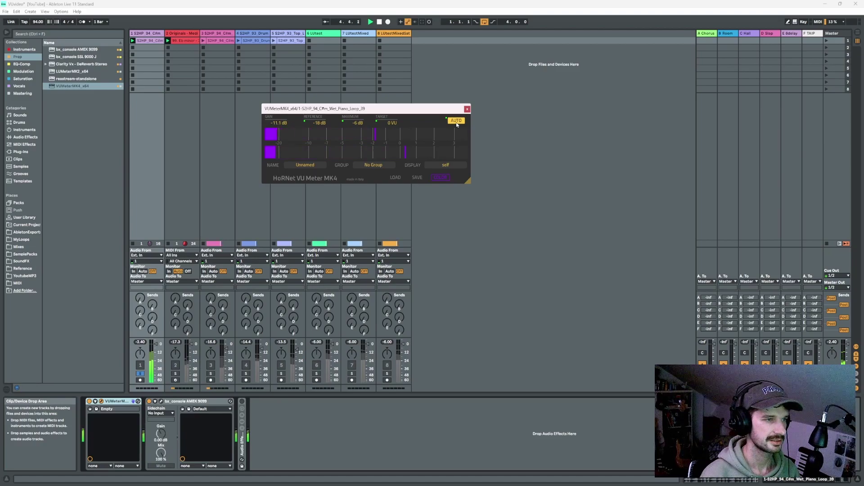
{"action": "left_click", "coordinate": [457, 125]}
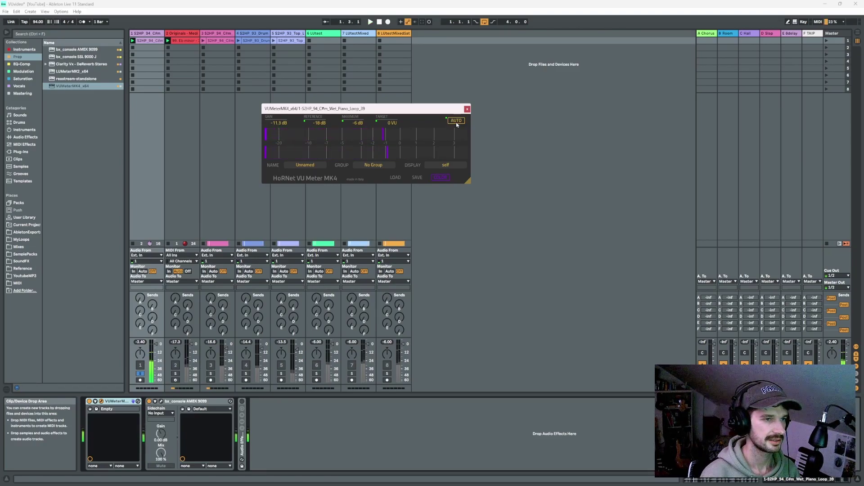
{"action": "key", "text": "space"}
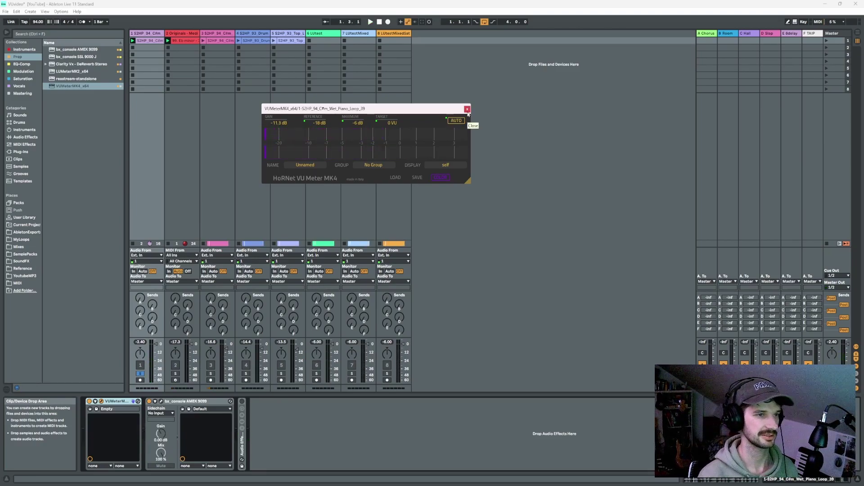
{"action": "left_click", "coordinate": [467, 110]}
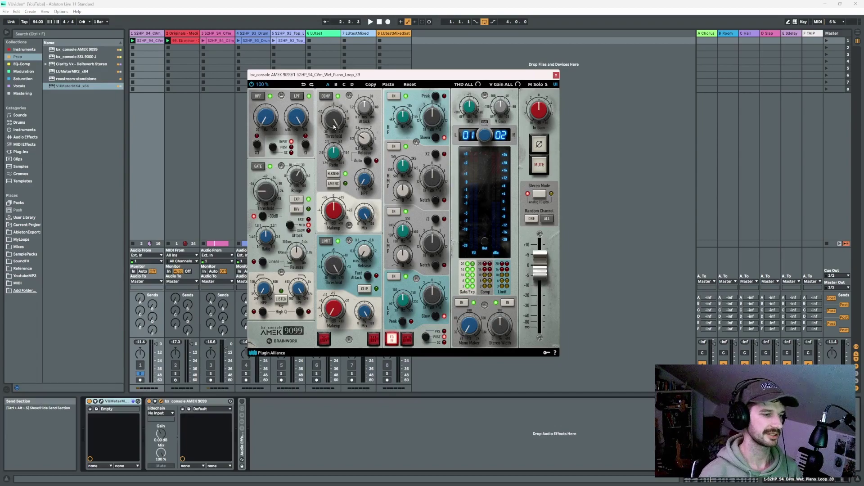
Step: Try adjusting the bx_console AMEK 9099's compressor threshold on the gain-staged piano loop during playback
{"action": "key", "text": "space"}
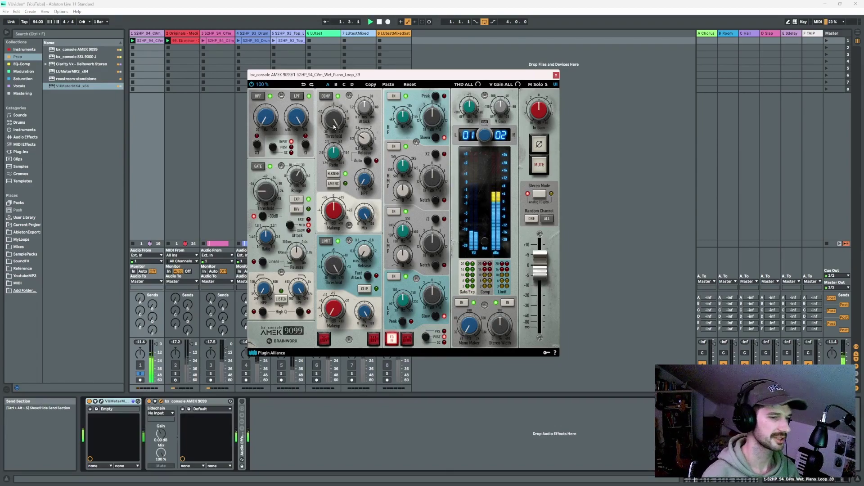
{"action": "mouse_move", "coordinate": [337, 119]}
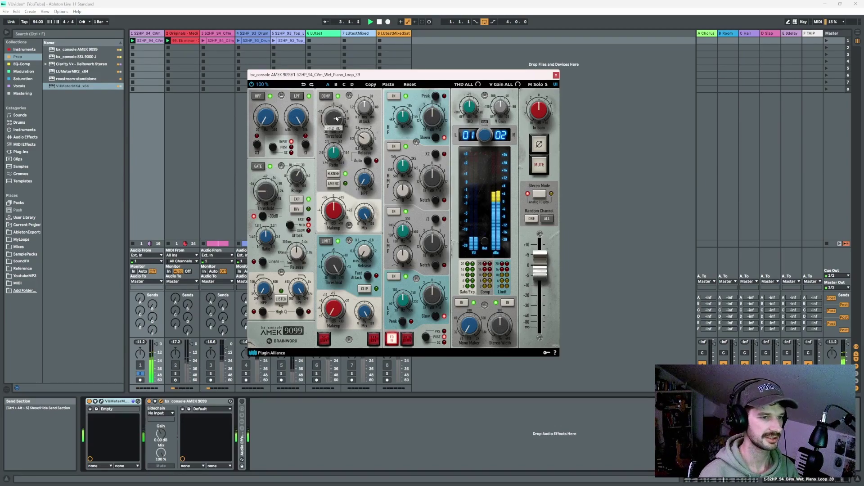
{"action": "scroll", "coordinate": [337, 118], "scroll_direction": "up", "scroll_amount": 2}
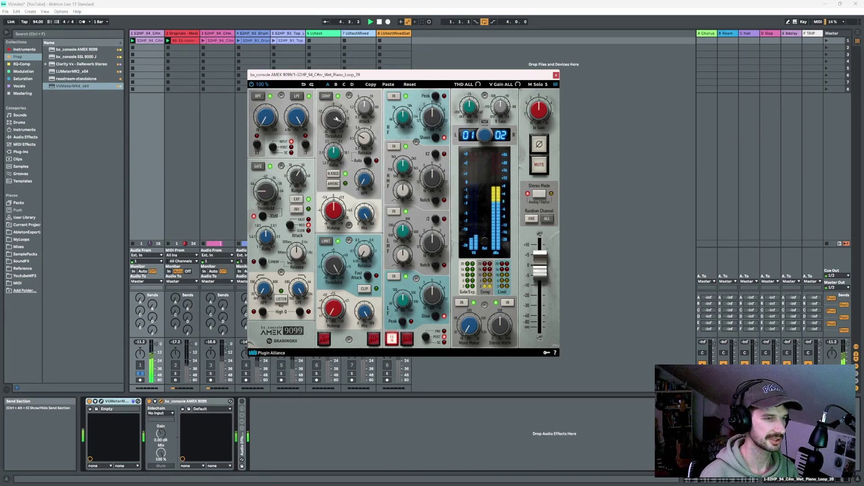
{"action": "key", "text": "space"}
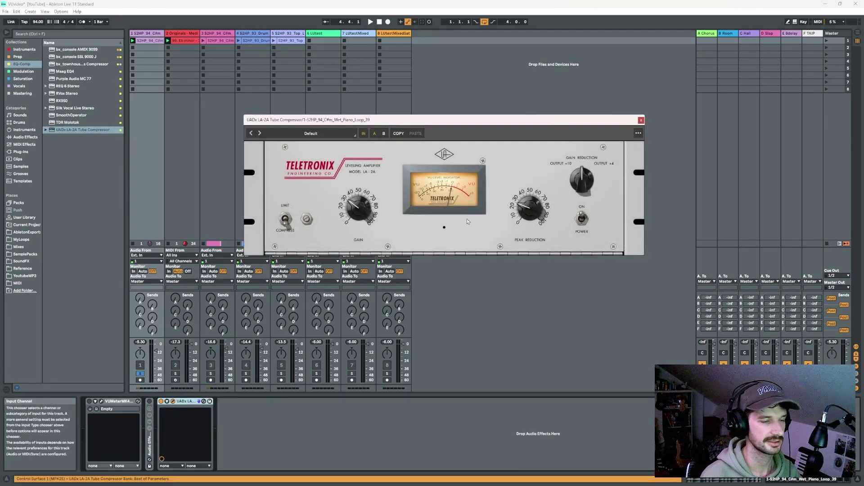
Step: Compare the LA-2A's response with the VU meter bypassed and enabled, and raise its peak reduction slightly
{"action": "key", "text": "space"}
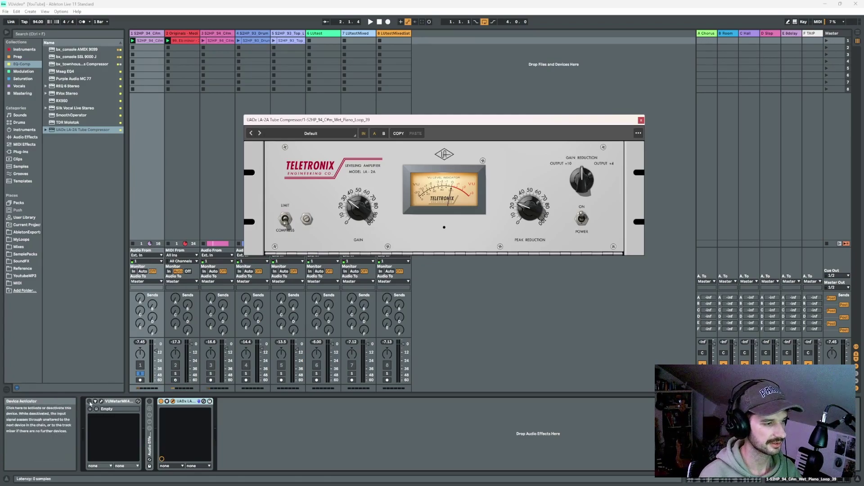
{"action": "key", "text": "space"}
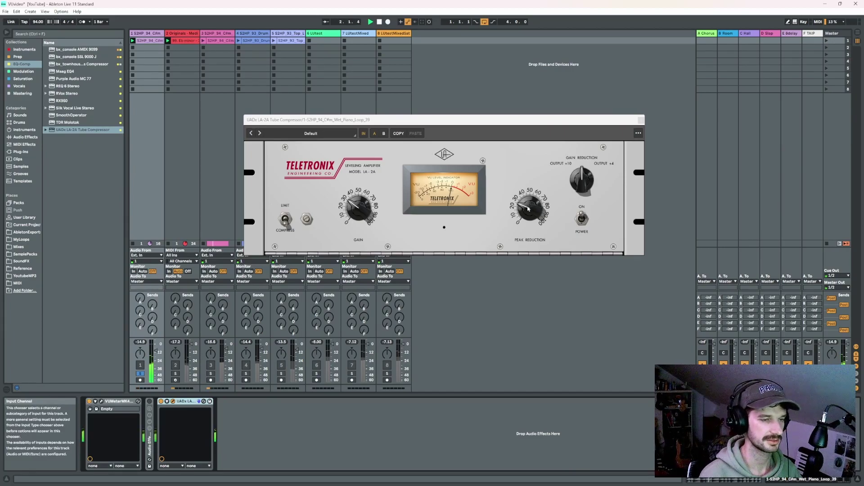
{"action": "scroll", "coordinate": [528, 209], "scroll_direction": "up", "scroll_amount": 3}
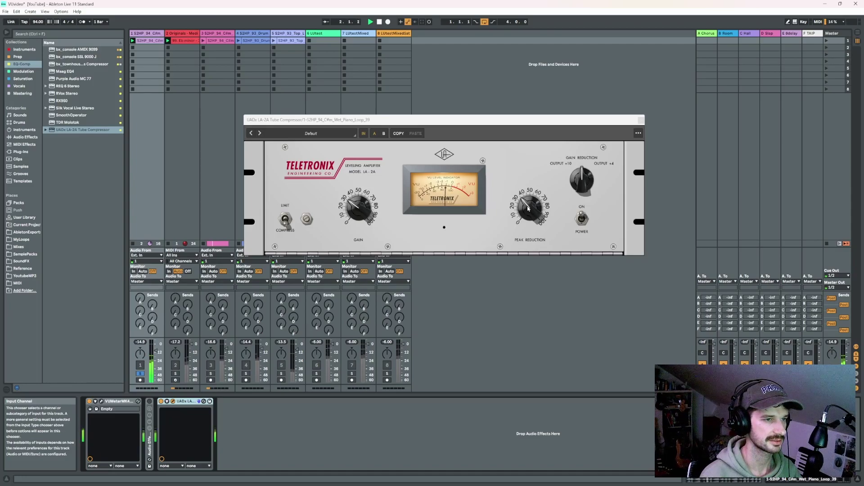
{"action": "left_click", "coordinate": [641, 120]}
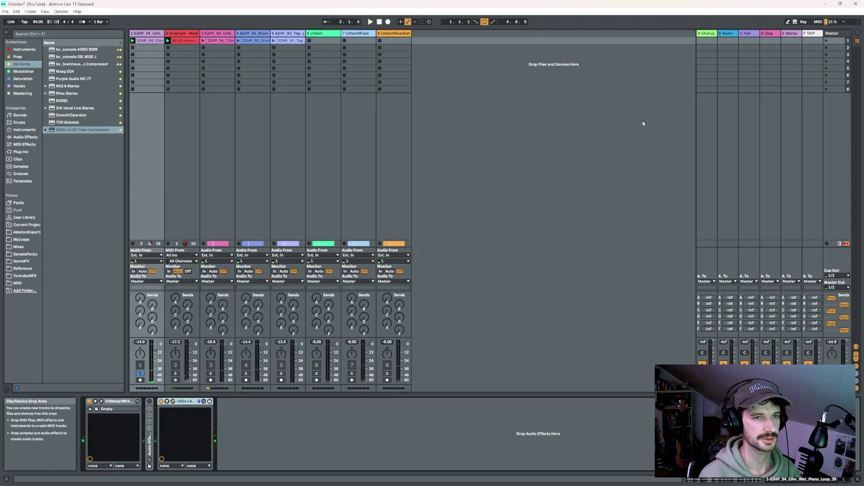
Step: Load bx_console AMEK 9099 on the Originals track, solo the track and test the compressor threshold during playback
{"action": "key", "text": "Right"}
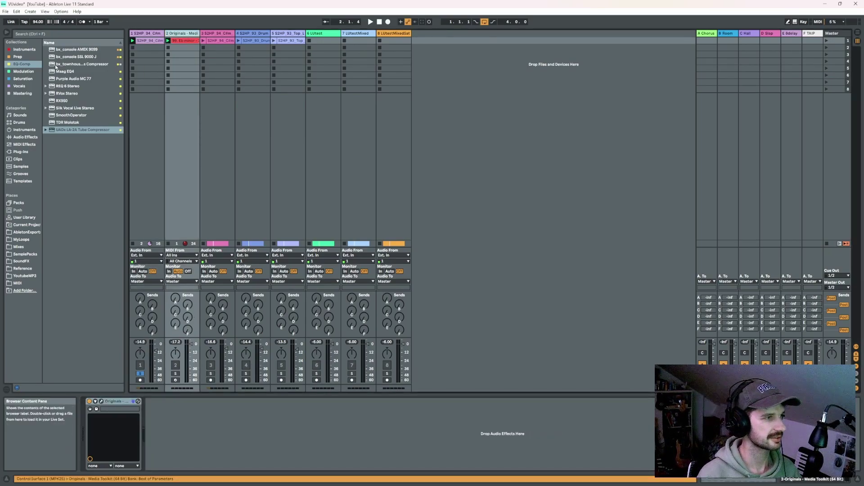
{"action": "double_click", "coordinate": [51, 50]}
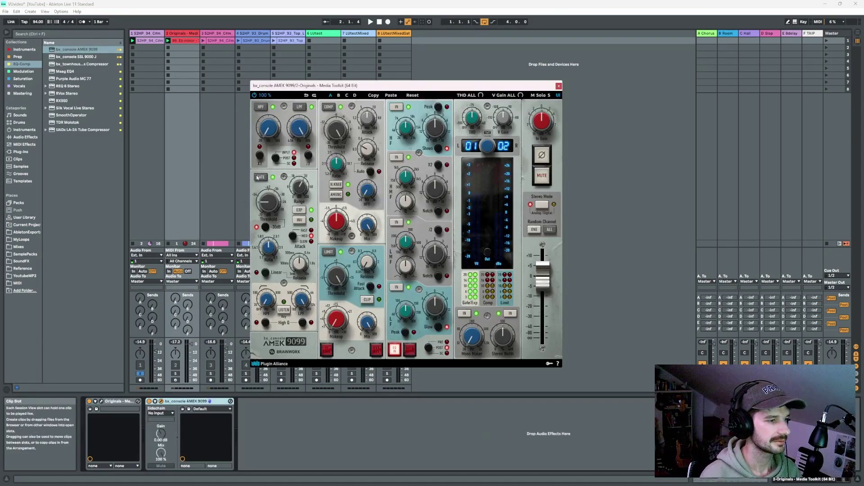
{"action": "left_click", "coordinate": [176, 374]}
{"action": "key", "text": "space"}
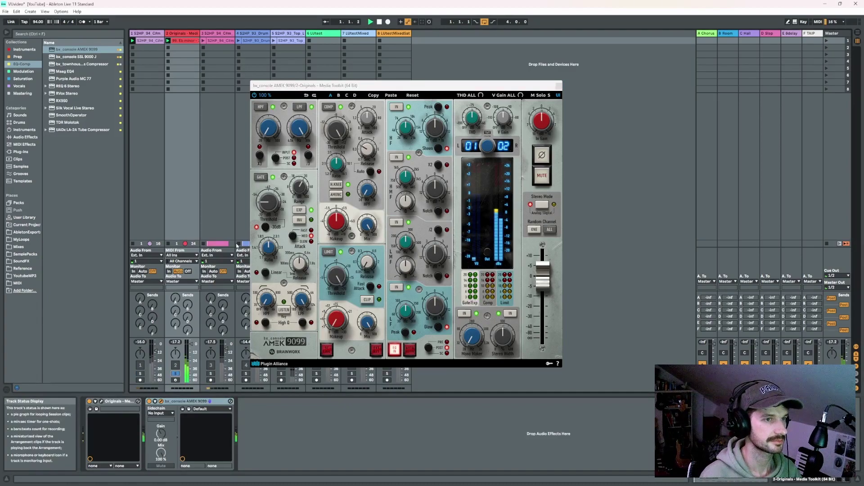
{"action": "left_click", "coordinate": [338, 128]}
{"action": "left_click_drag", "start_coordinate": [338, 129], "coordinate": [338, 129]}
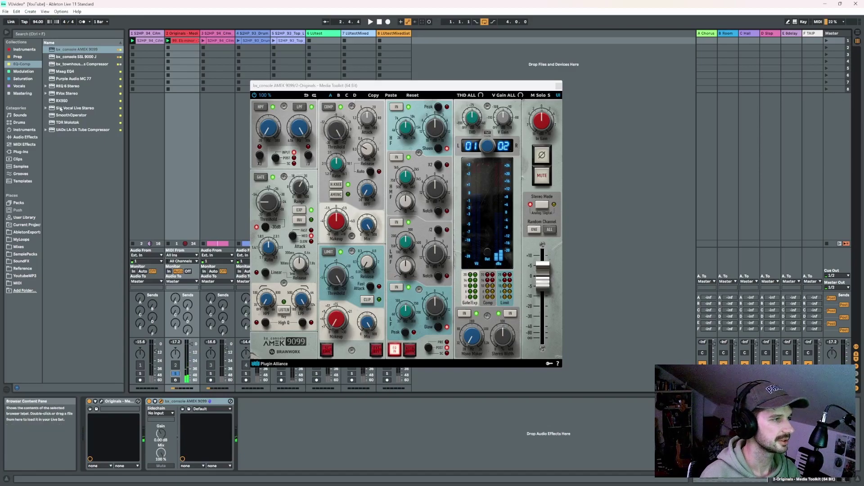
Step: Gain-stage the Originals track with VU Meter MK4's auto gain ahead of the AMEK 9099, and test the compressor threshold again
{"action": "left_click", "coordinate": [17, 57]}
{"action": "key", "text": "Return"}
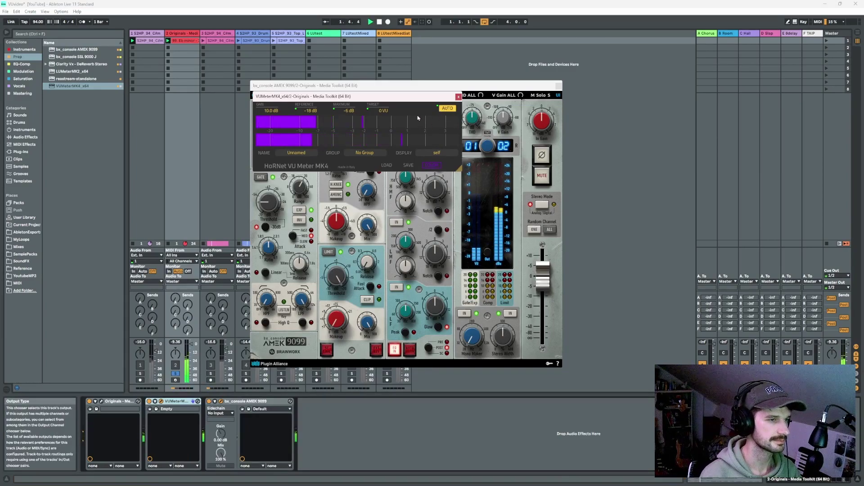
{"action": "left_click", "coordinate": [447, 109]}
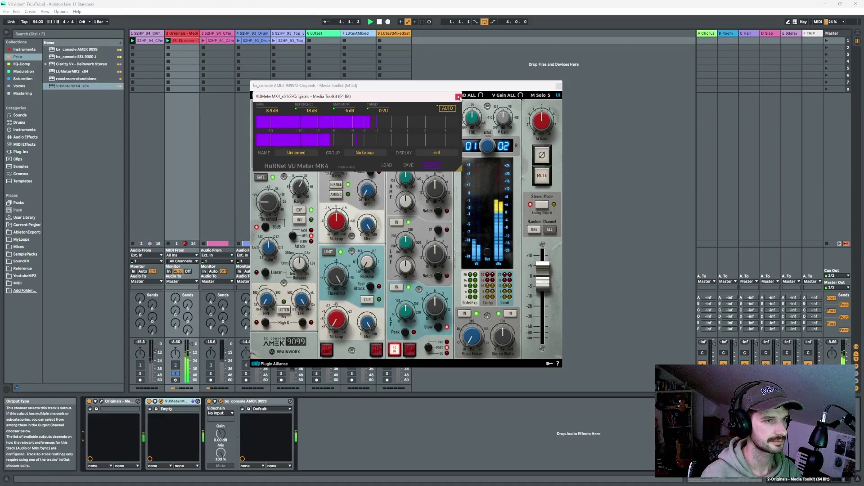
{"action": "left_click", "coordinate": [458, 96]}
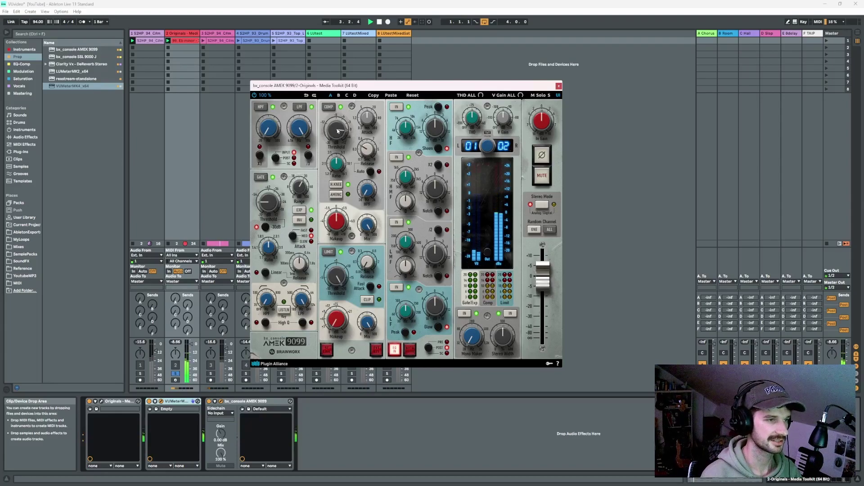
{"action": "scroll", "coordinate": [338, 131], "scroll_direction": "down", "scroll_amount": 2}
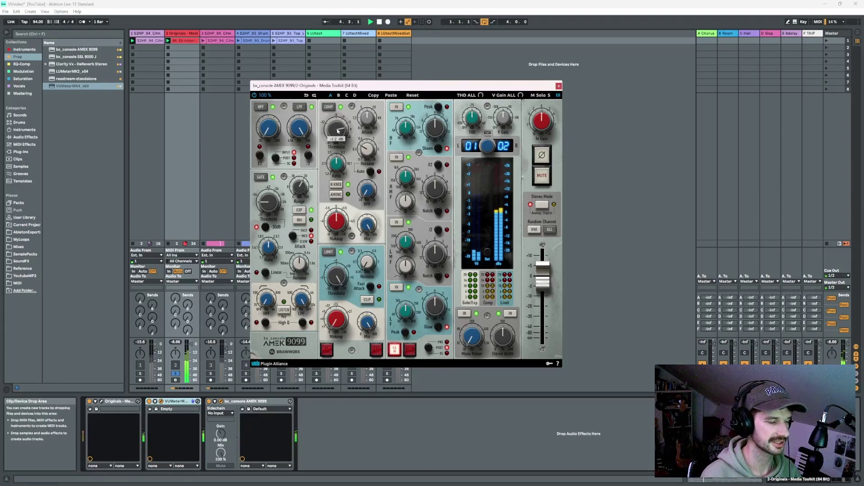
{"action": "key", "text": "space"}
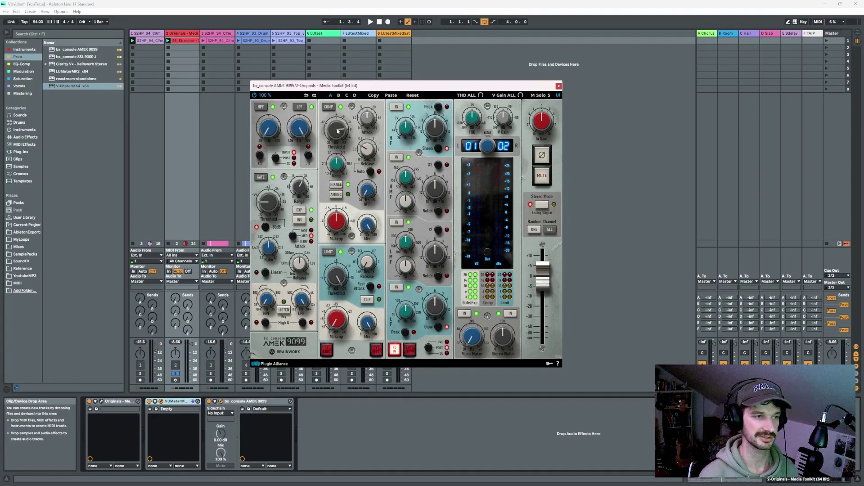
Step: Switch to the browser to check the HoRNet VU Meter MK4 listing, and return to Ableton Live
{"action": "key", "text": "alt+Tab"}
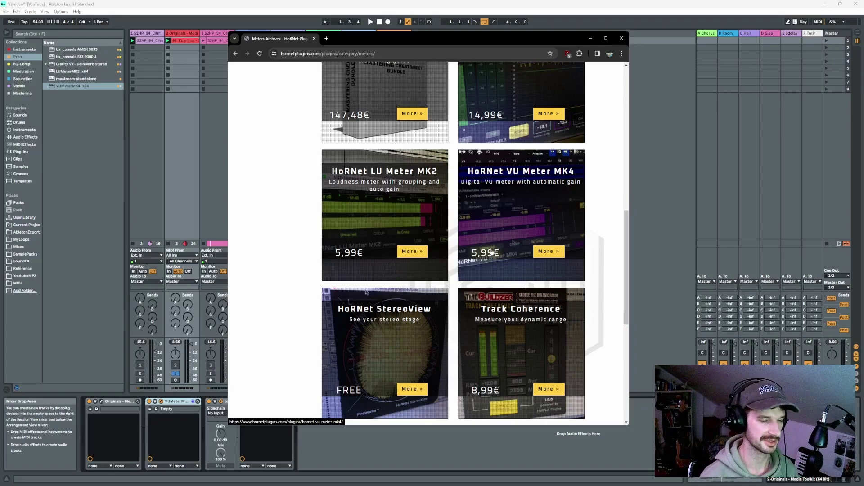
{"action": "key", "text": "alt+Tab"}
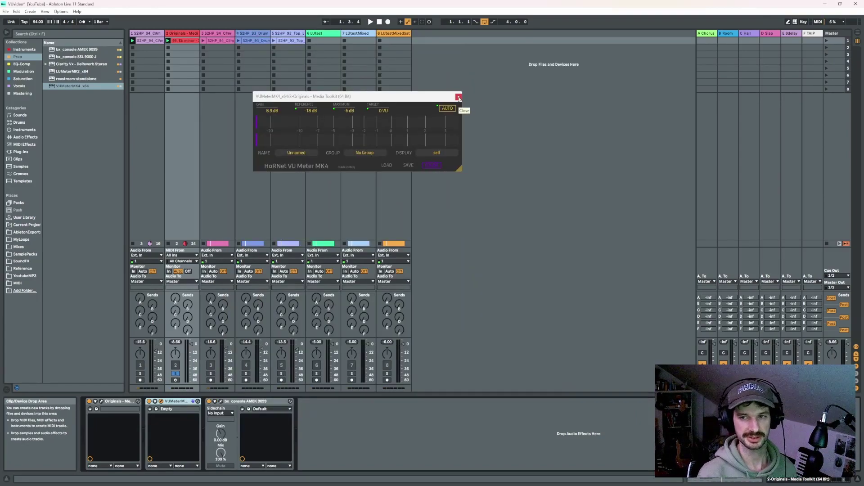